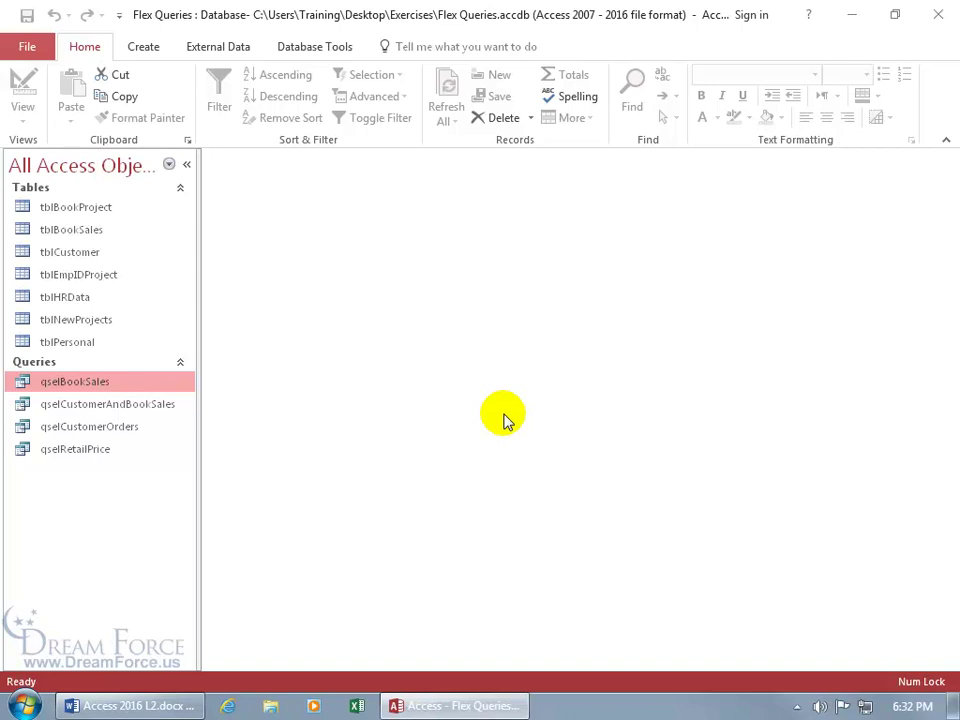
# - Add CustomerName and BookSold to qselBookSales in Design View and view its 82-record datasheet
pyautogui.rightClick(105, 384)
pyautogui.click(140, 420)
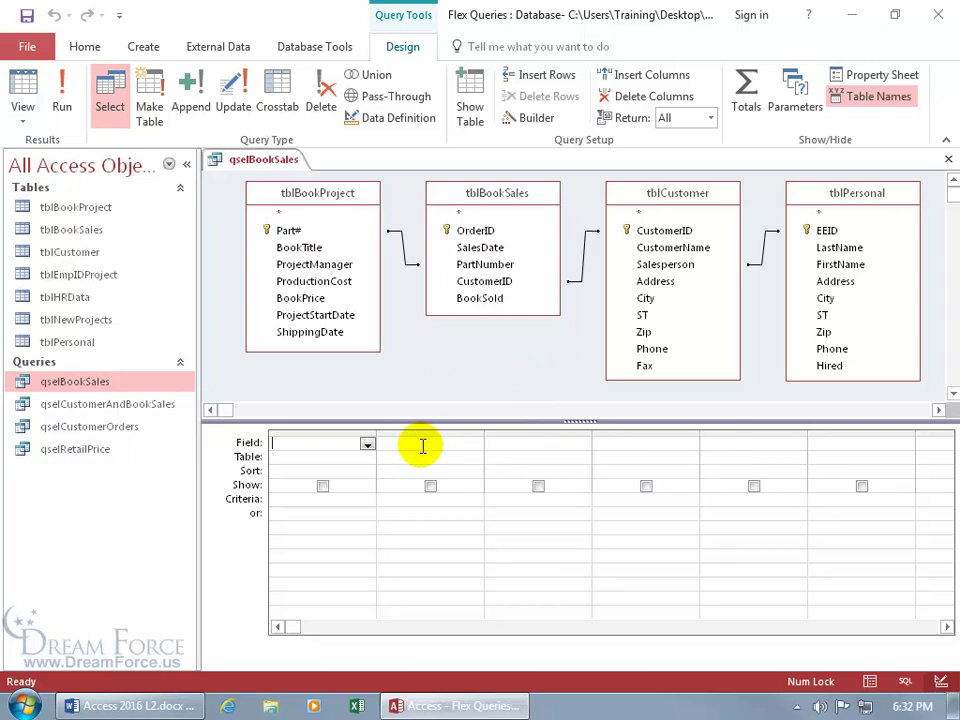
pyautogui.doubleClick(660, 248)
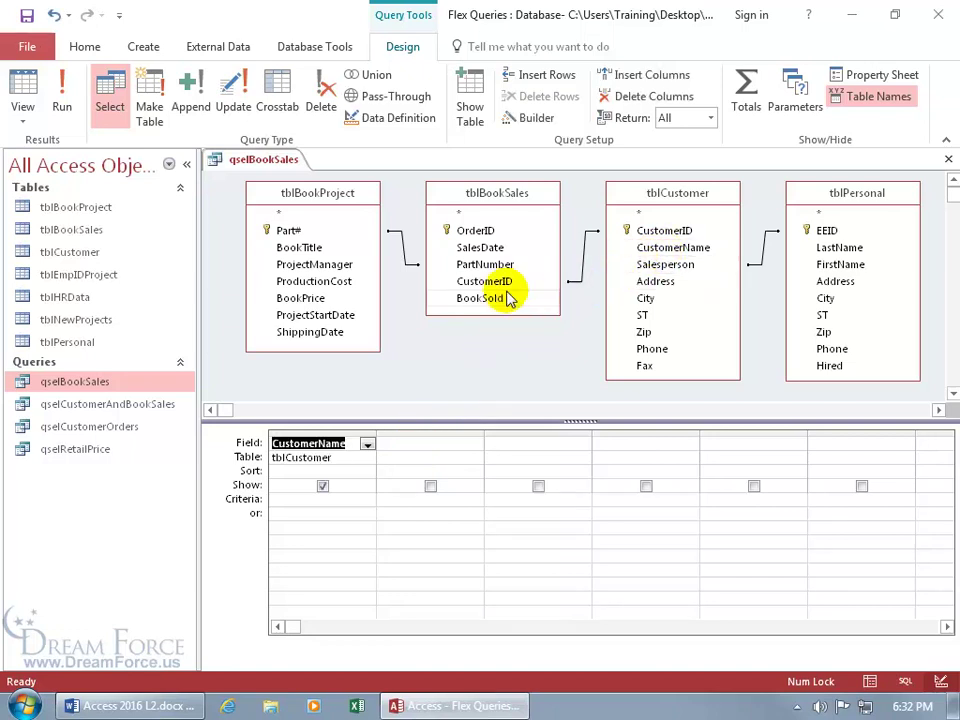
pyautogui.doubleClick(479, 298)
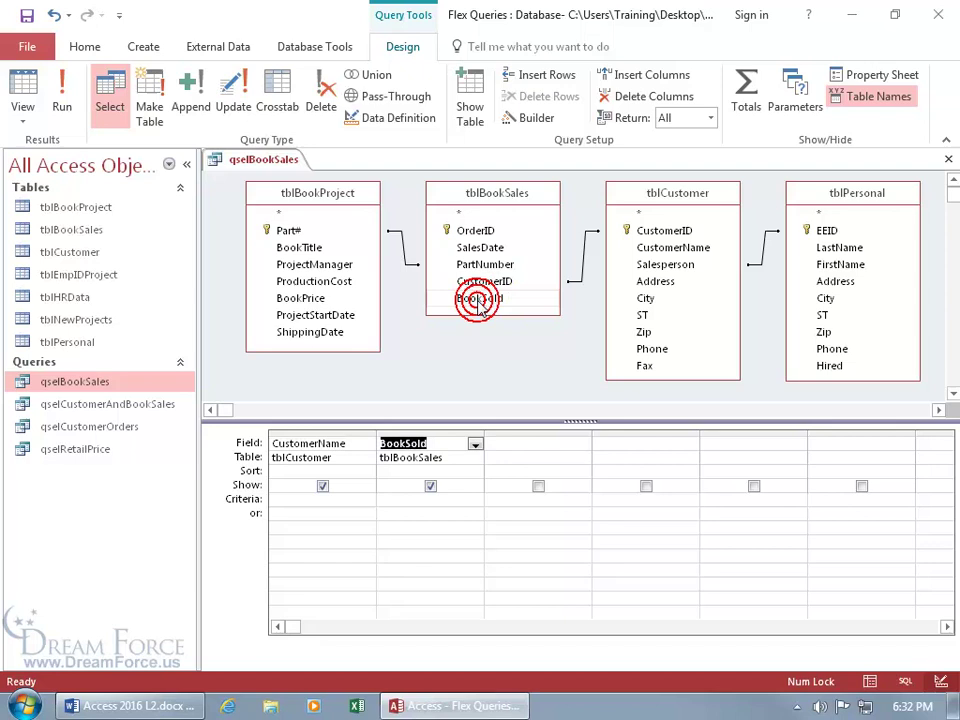
pyautogui.click(21, 88)
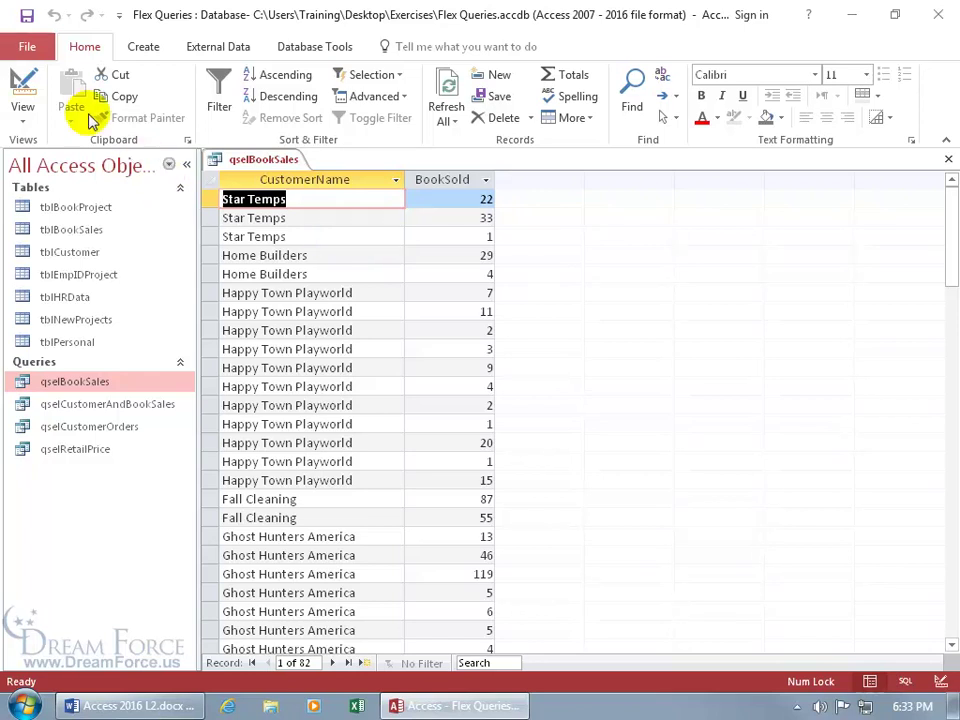
# - Add OrderID and SalesDate to qselBookSales, review the four-column datasheet, then reopen Design View
pyautogui.click(24, 85)
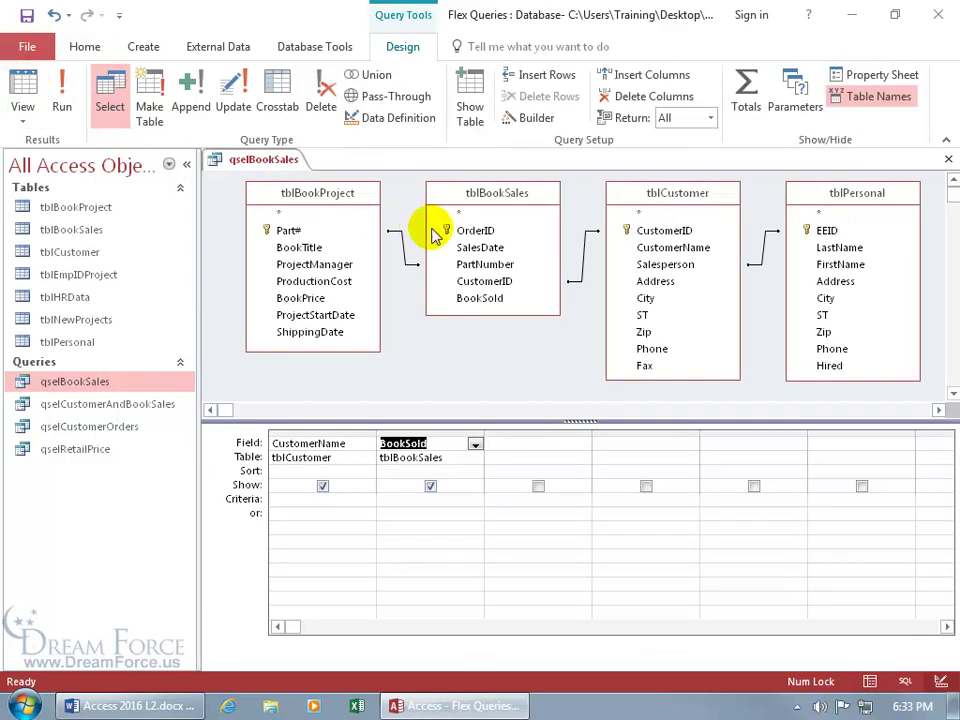
pyautogui.doubleClick(475, 231)
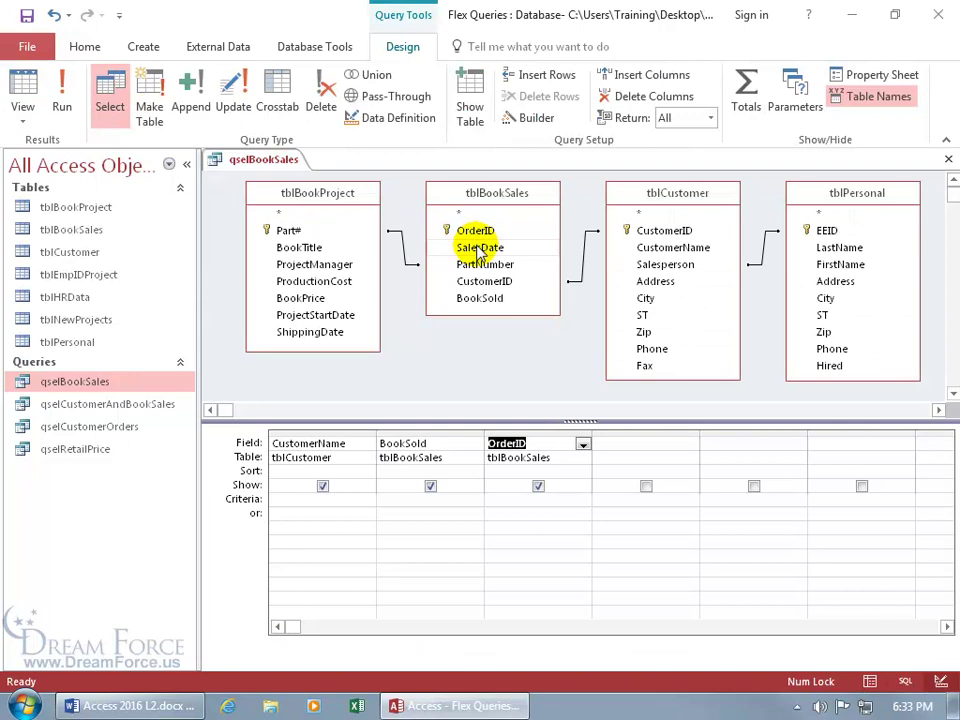
pyautogui.doubleClick(480, 248)
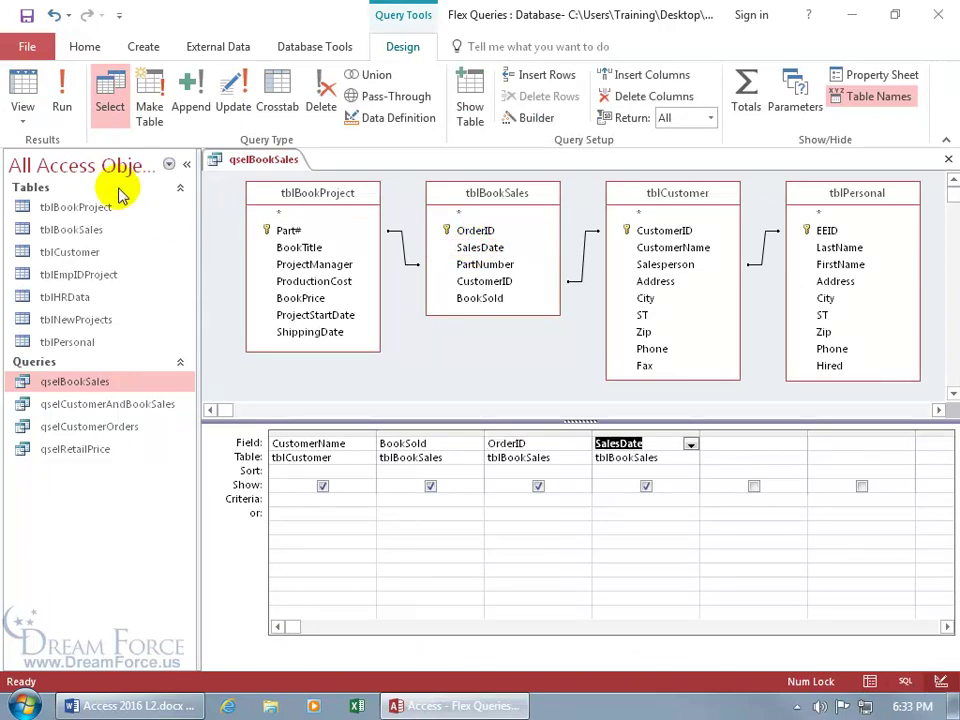
pyautogui.click(22, 88)
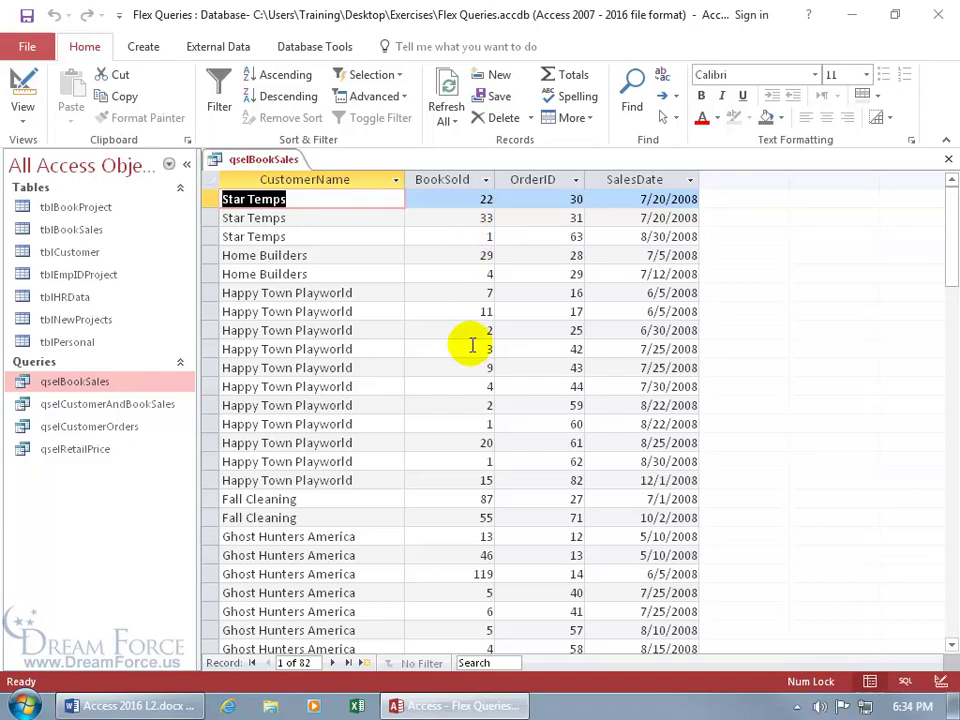
pyautogui.rightClick(272, 162)
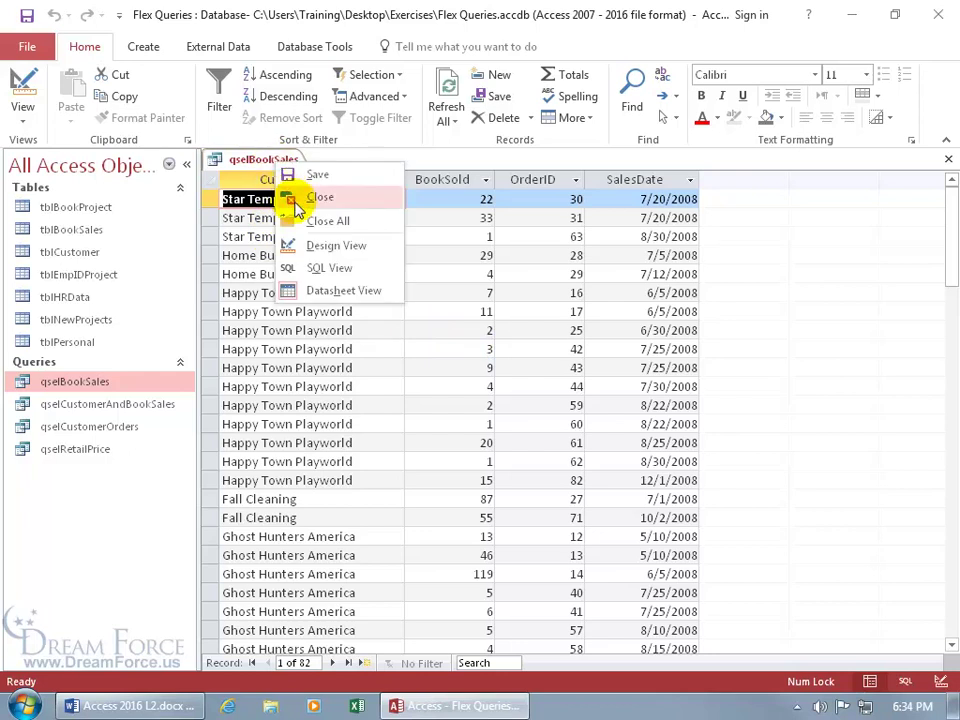
pyautogui.click(312, 246)
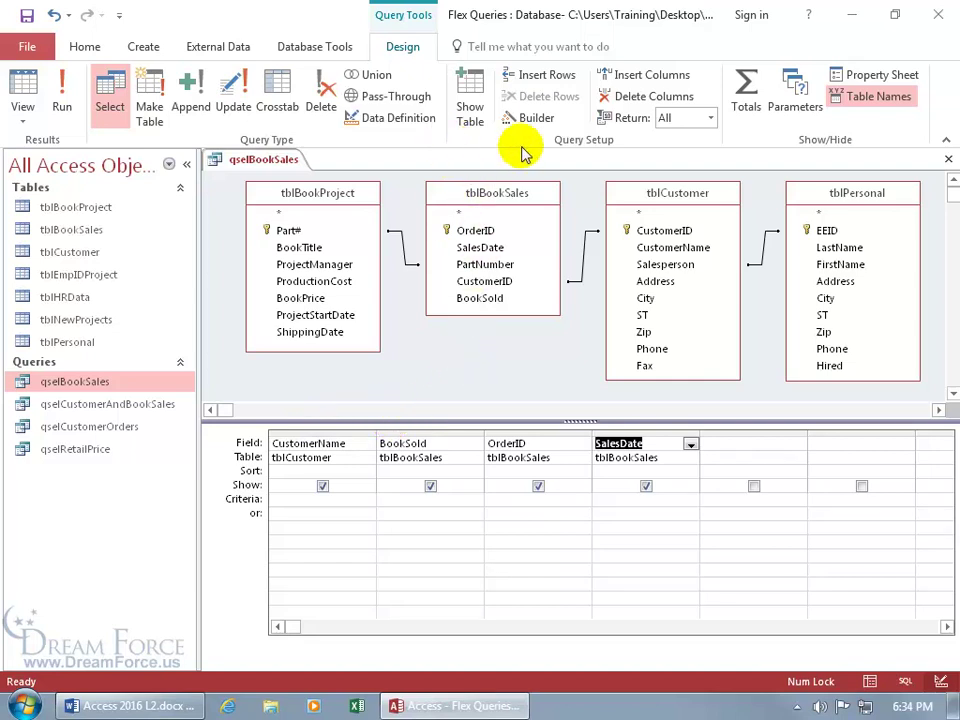
# - Turn on Totals and delete the OrderID and SalesDate columns from the query
pyautogui.click(748, 100)
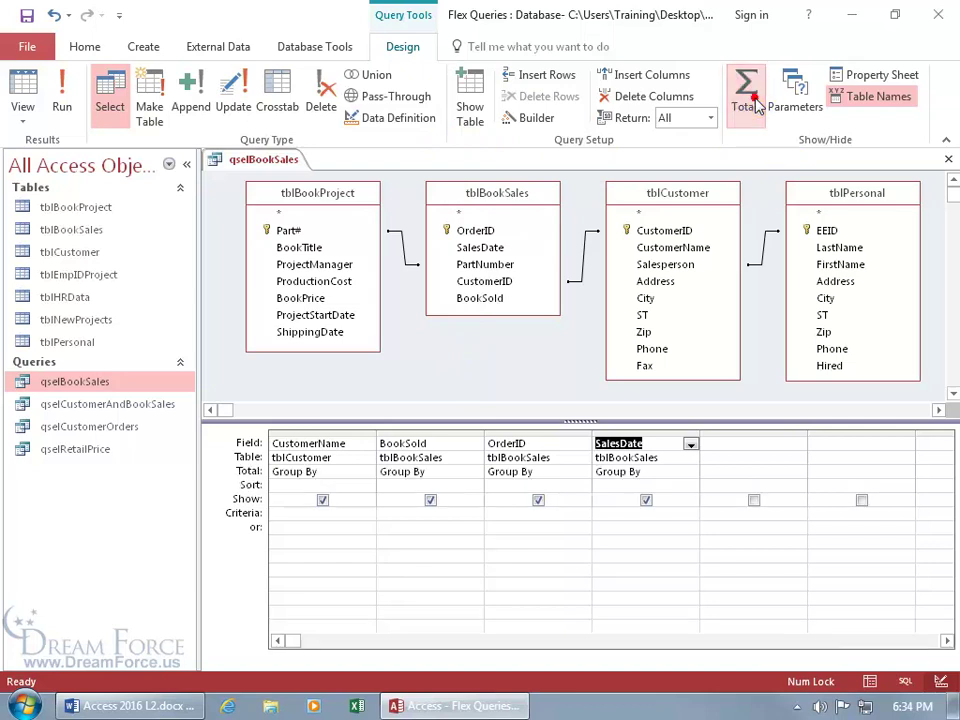
pyautogui.click(534, 433)
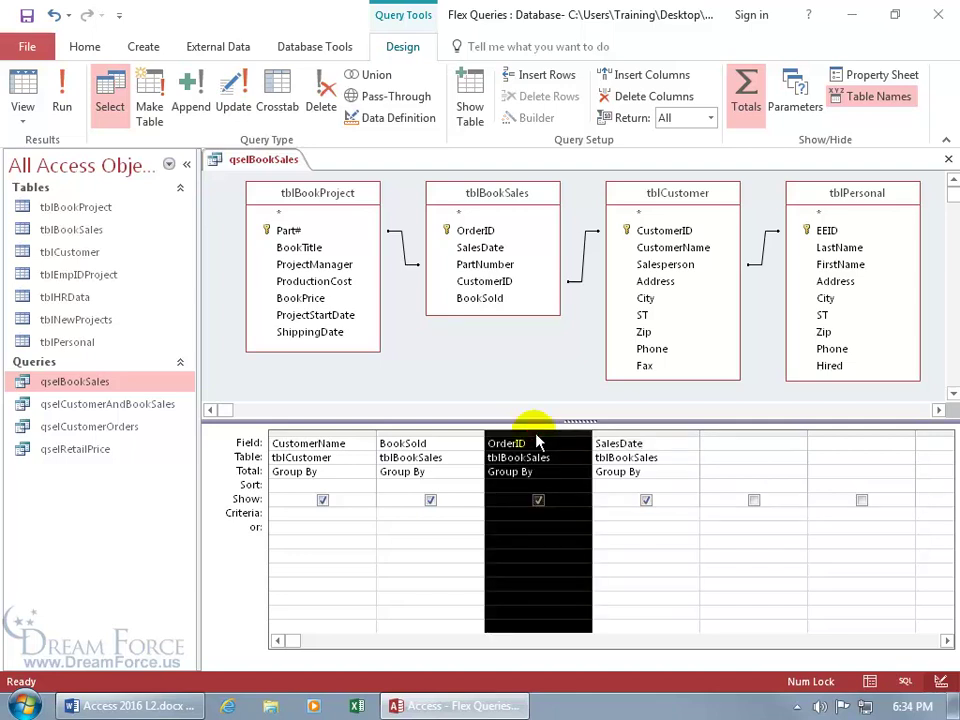
pyautogui.press('Delete')
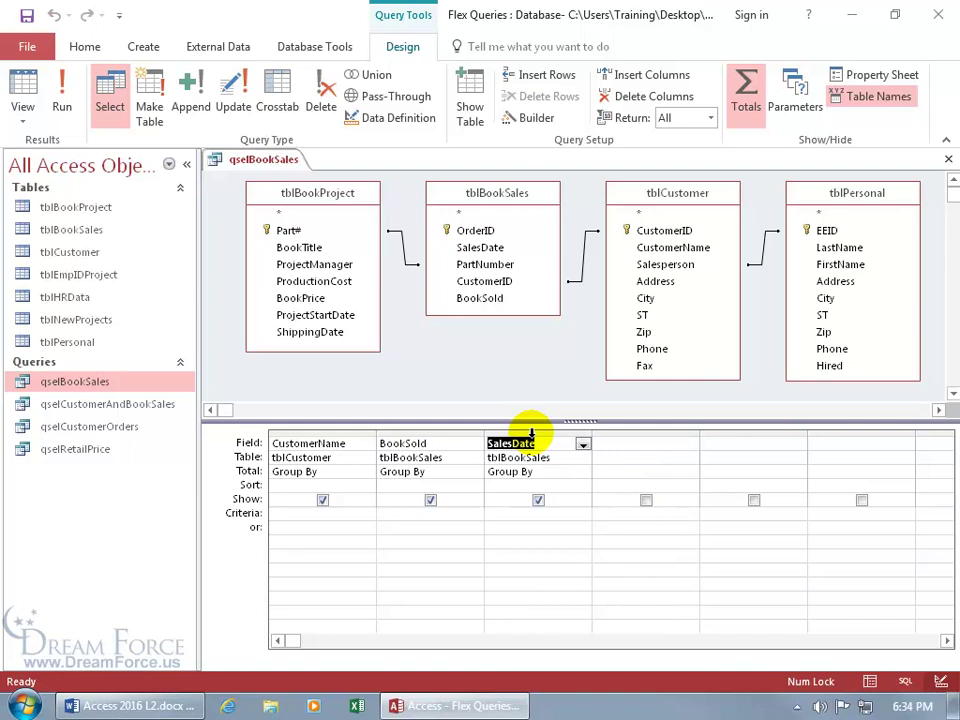
pyautogui.click(531, 432)
pyautogui.press('Delete')
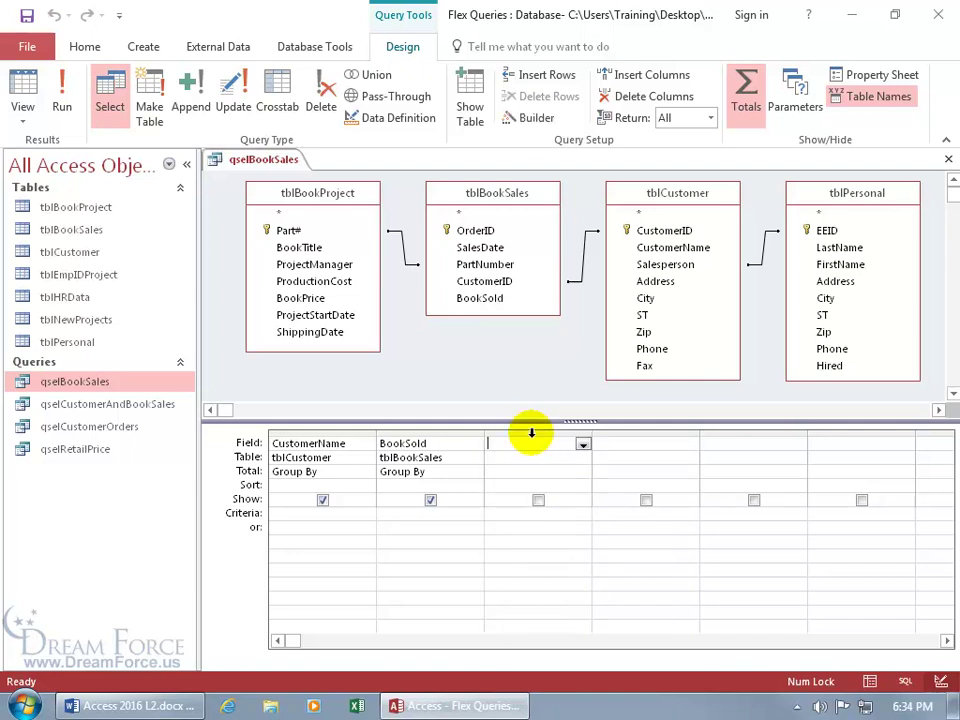
# - Set BookSold's Total to Sum and view the 14 customers' summed results
pyautogui.click(450, 473)
pyautogui.click(475, 472)
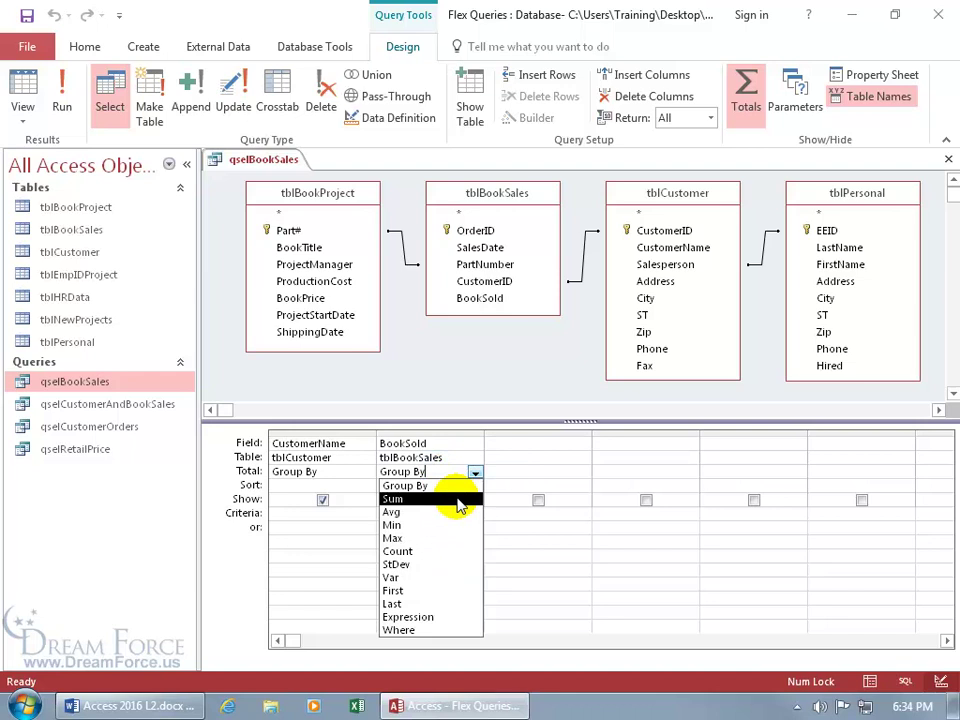
pyautogui.click(457, 499)
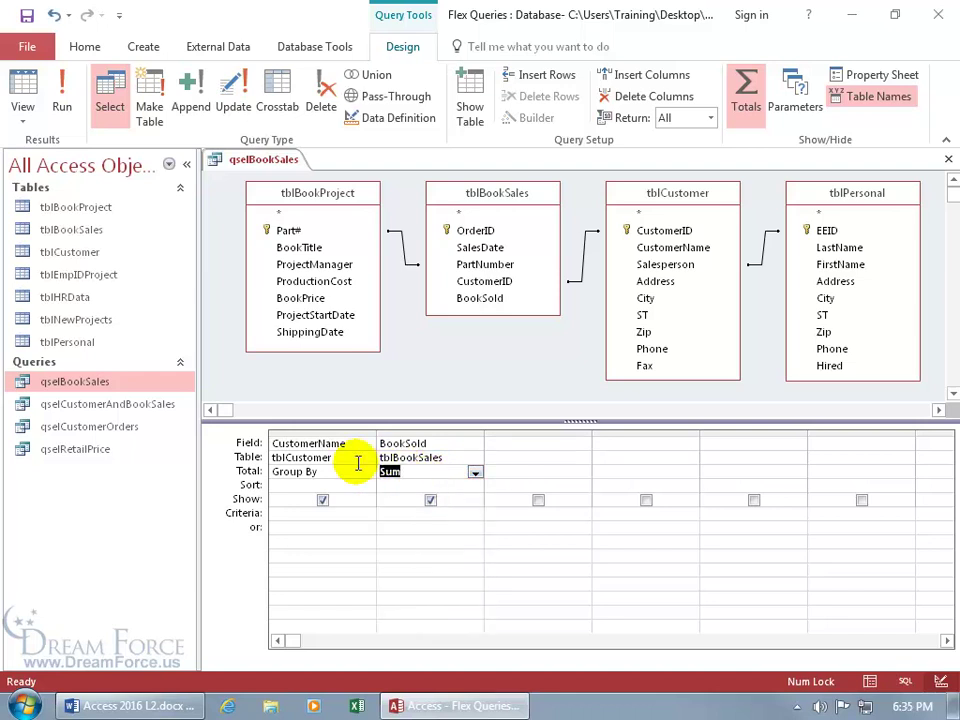
pyautogui.click(22, 85)
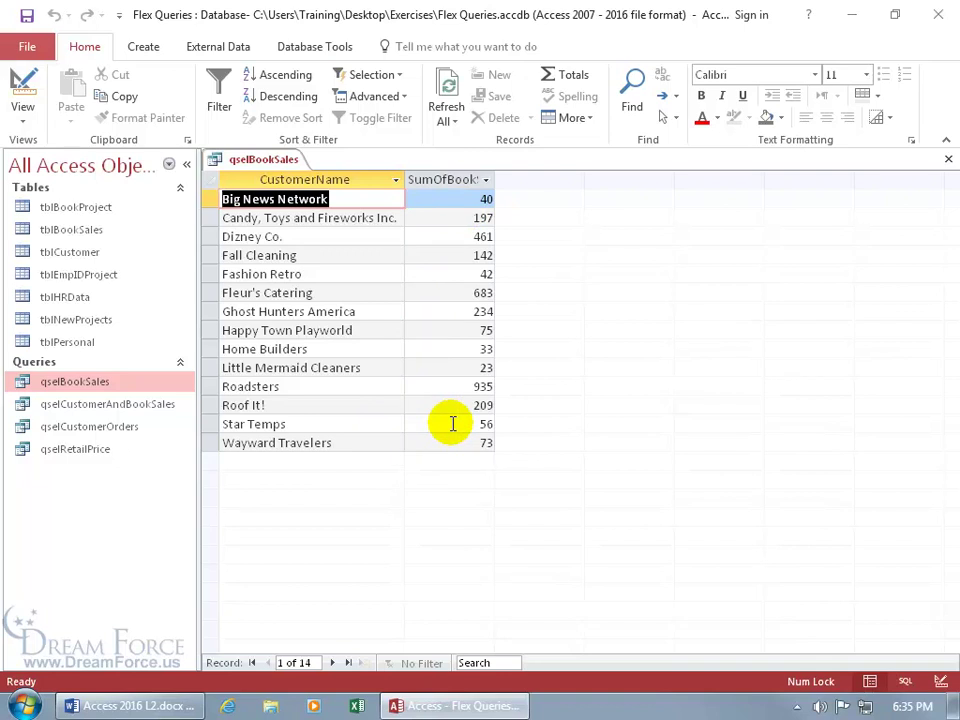
# - Set the query's Return limit to 5 and run it to see five rows
pyautogui.click(24, 86)
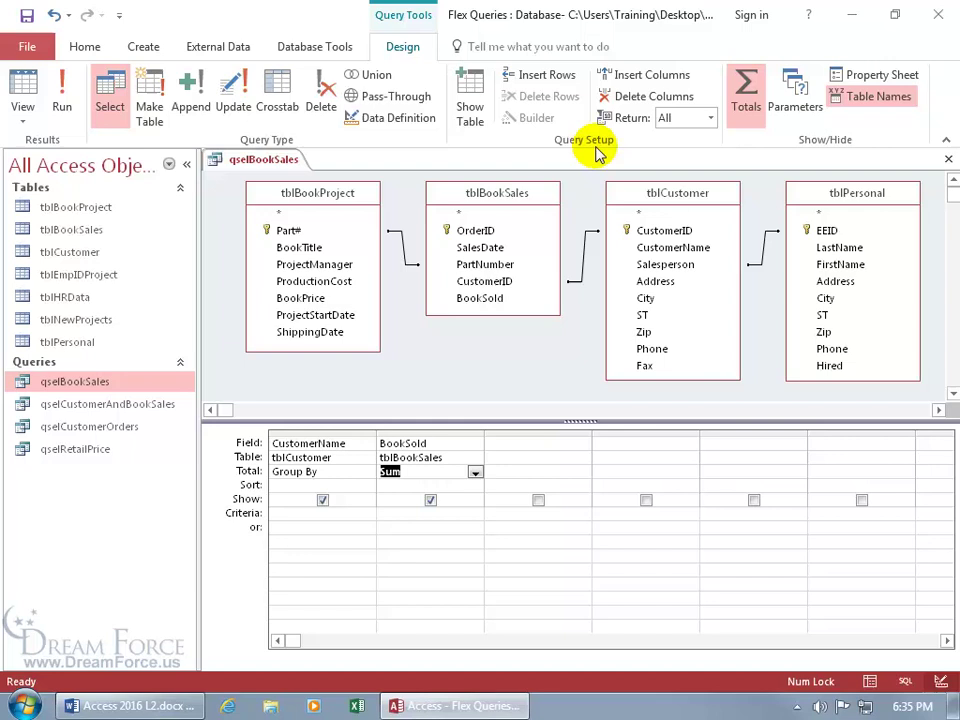
pyautogui.click(712, 121)
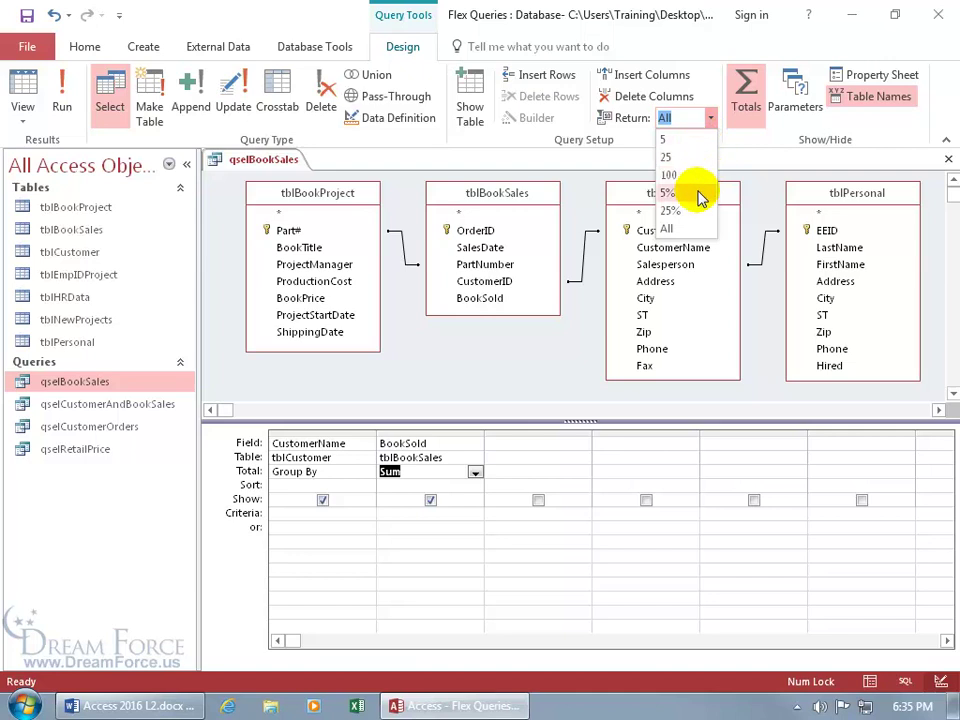
pyautogui.click(690, 142)
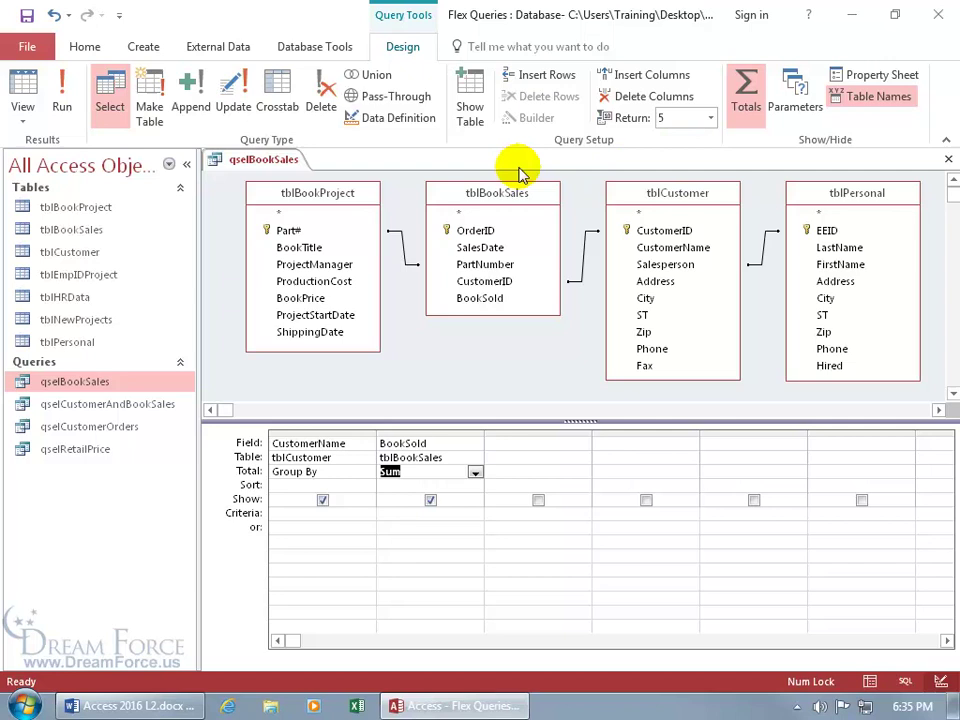
pyautogui.click(28, 90)
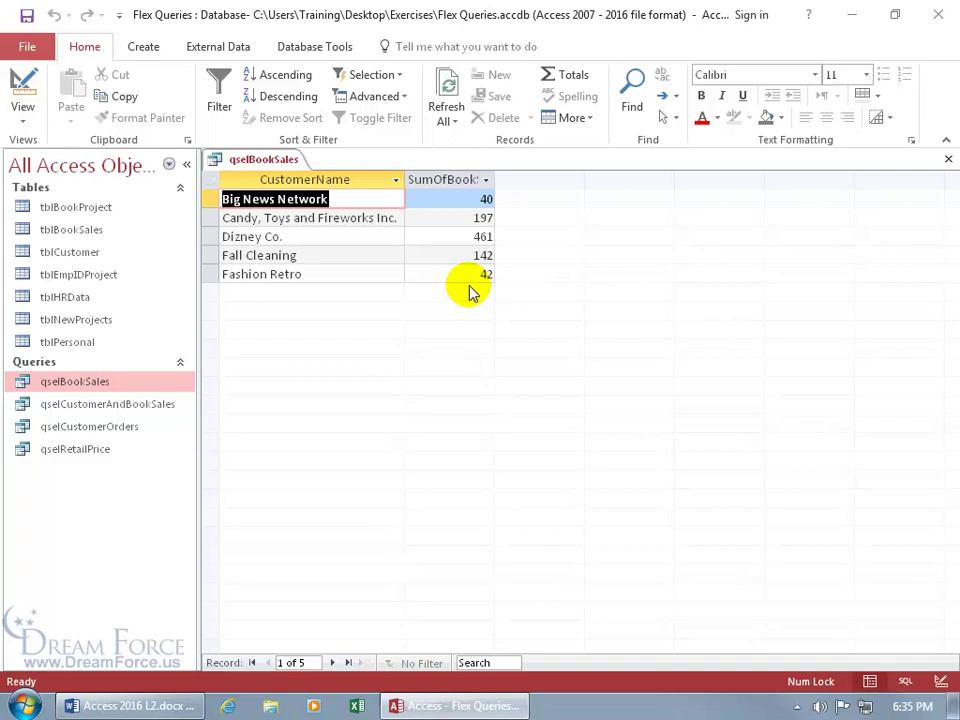
# - Set Return back to All and rerun to list all 14 customers
pyautogui.click(20, 88)
pyautogui.click(711, 118)
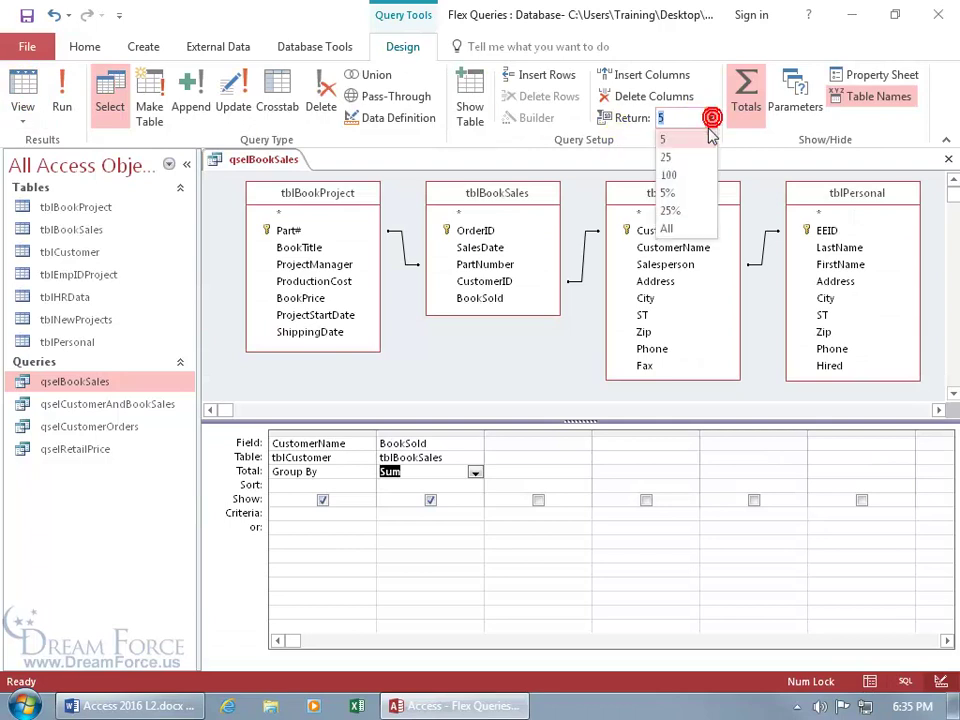
pyautogui.click(694, 229)
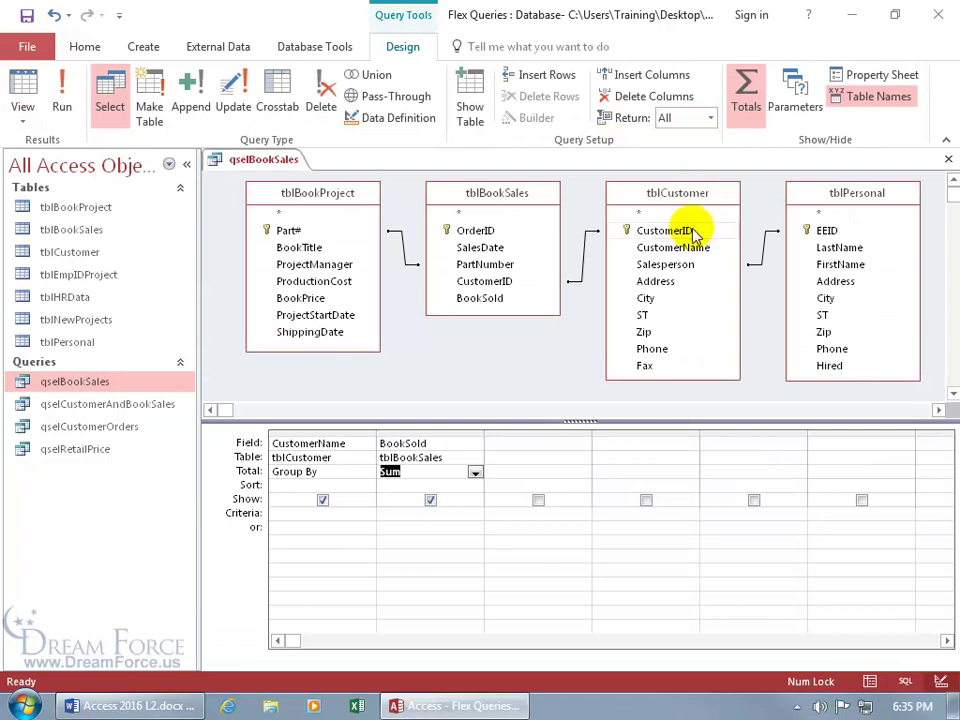
pyautogui.click(62, 100)
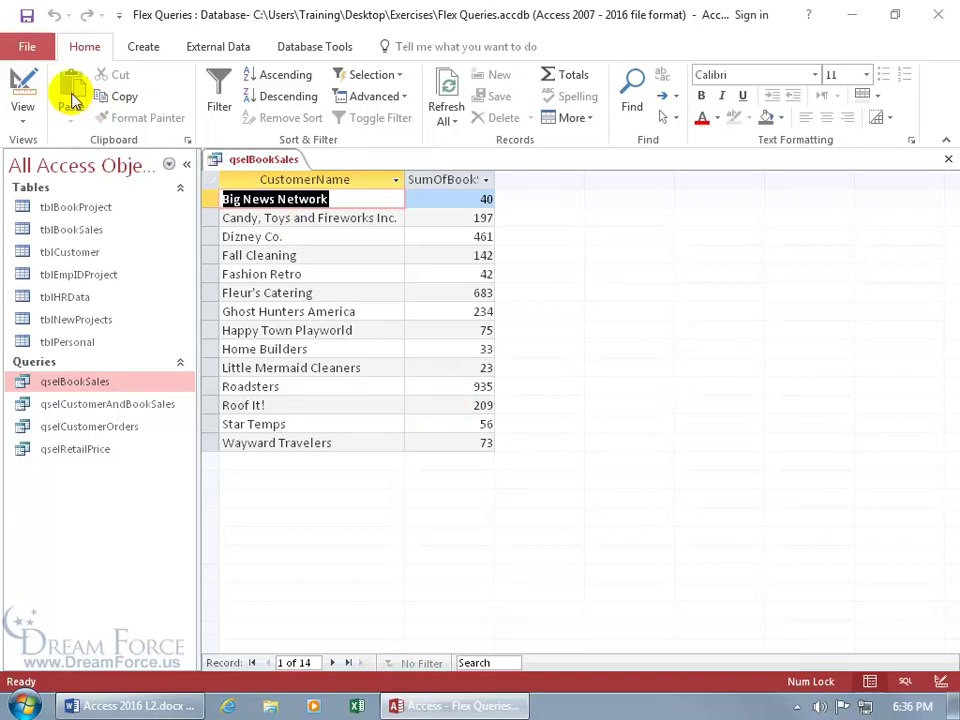
# - Set Return to 5 and sort summed BookSold descending, showing the top five customers led by 935
pyautogui.click(19, 101)
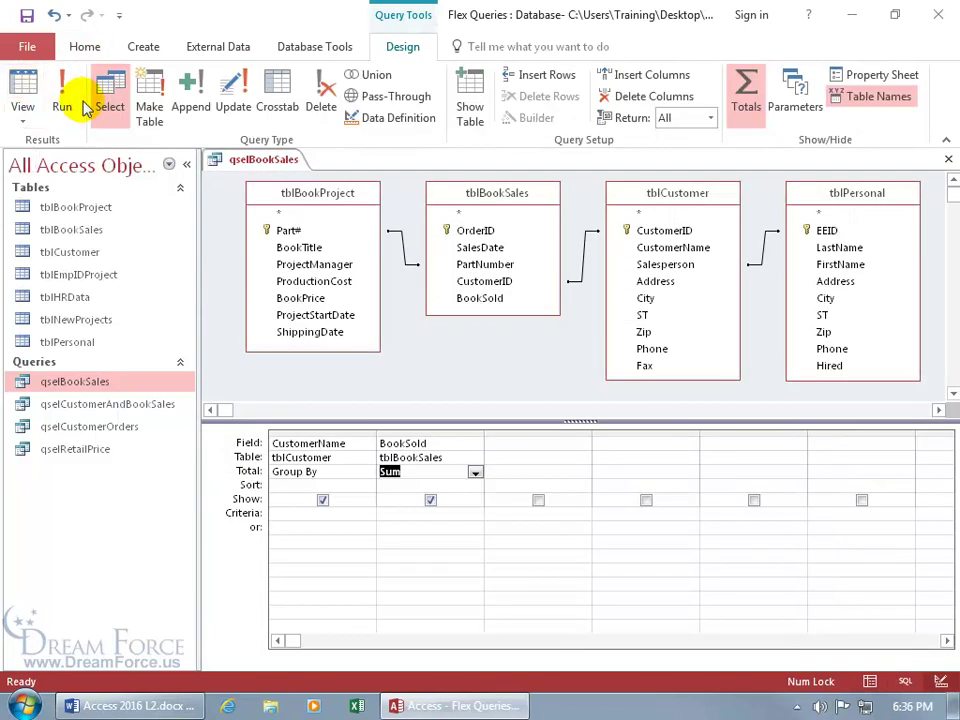
pyautogui.click(710, 118)
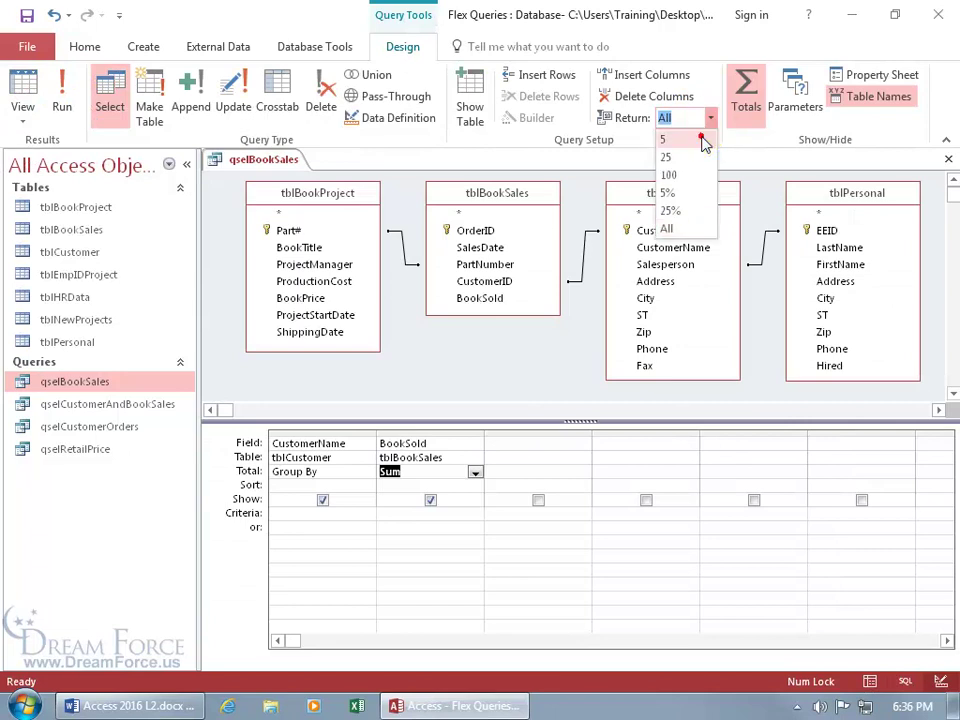
pyautogui.click(701, 140)
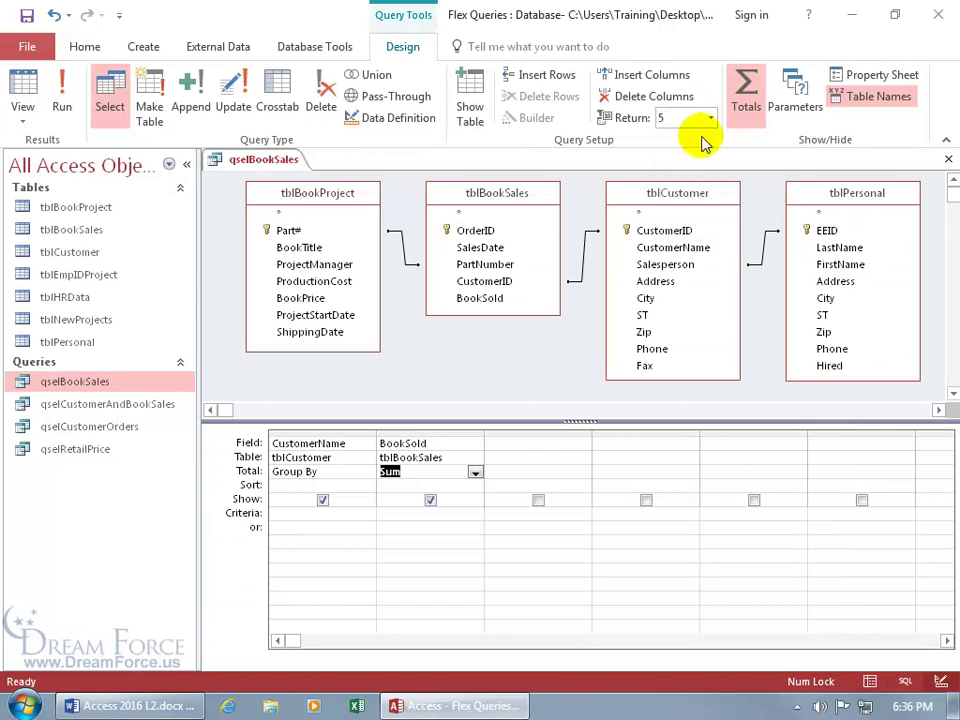
pyautogui.click(409, 487)
pyautogui.click(475, 489)
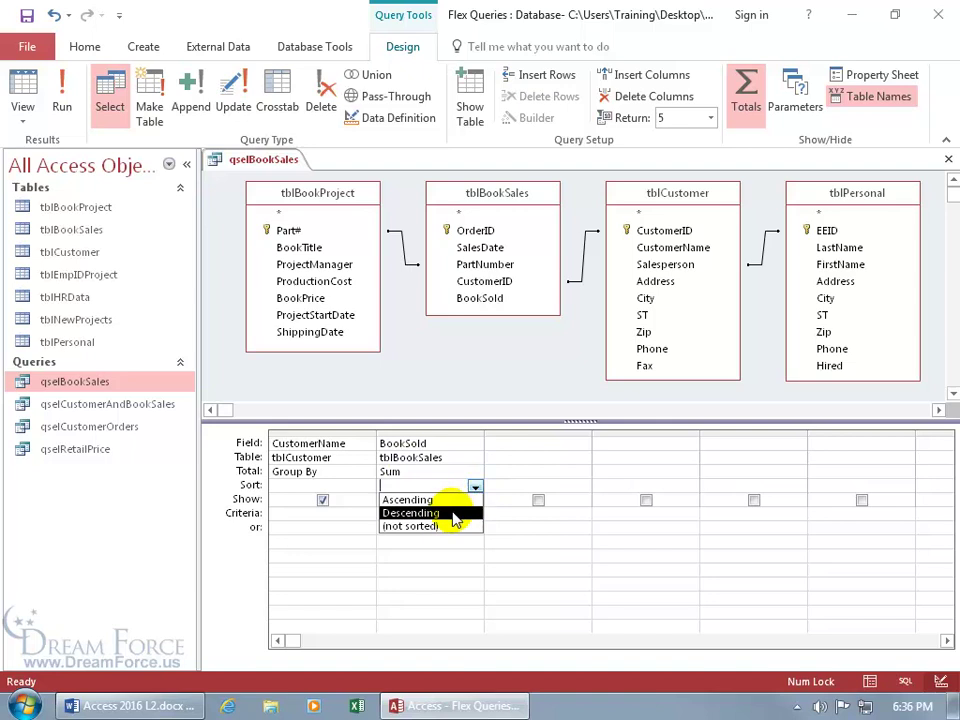
pyautogui.click(451, 511)
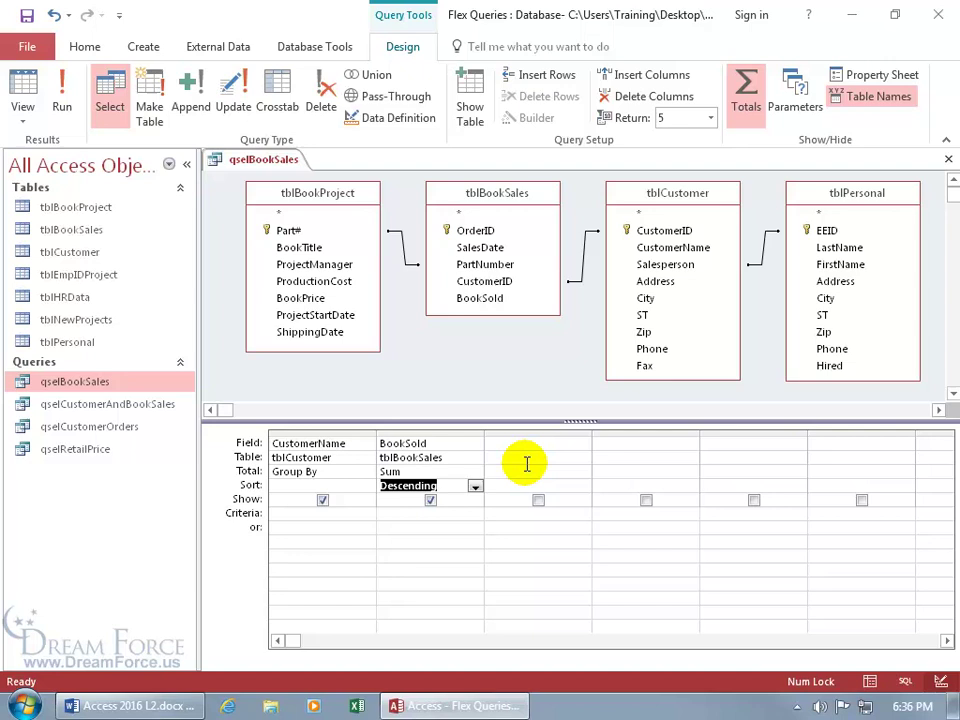
pyautogui.click(22, 84)
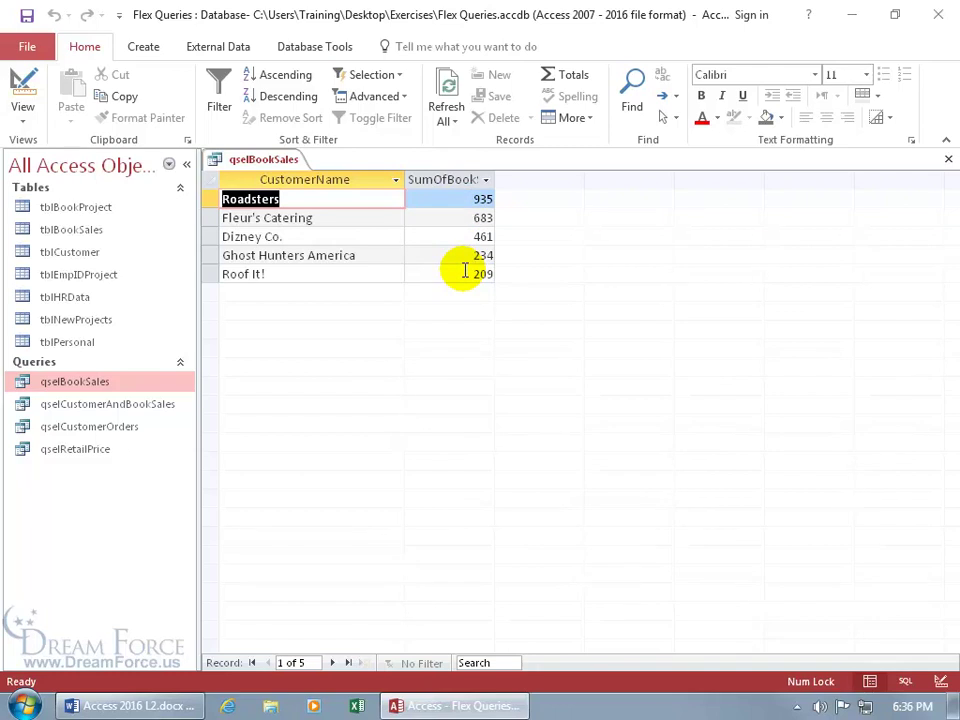
# - Sort summed BookSold ascending and run to see the five lowest-selling customers
pyautogui.click(22, 84)
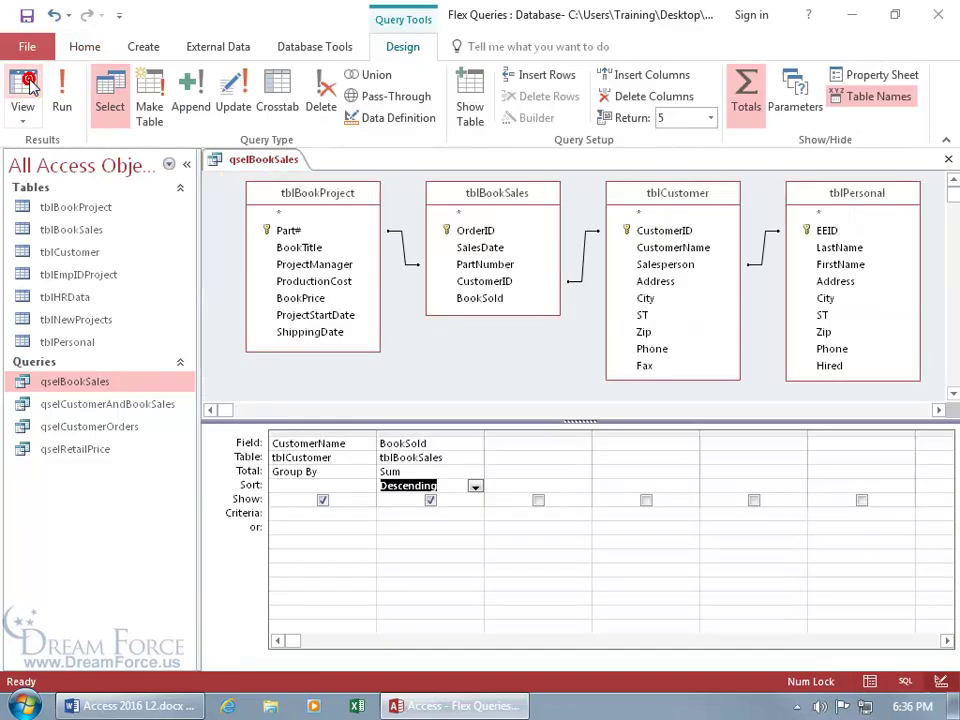
pyautogui.click(474, 487)
pyautogui.click(461, 499)
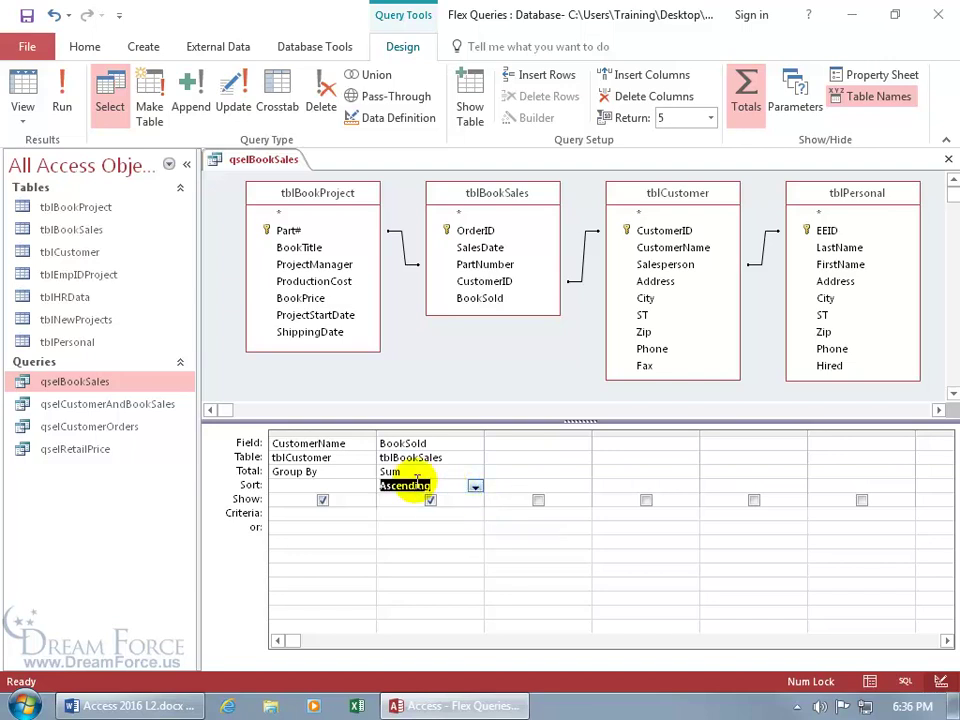
pyautogui.click(30, 86)
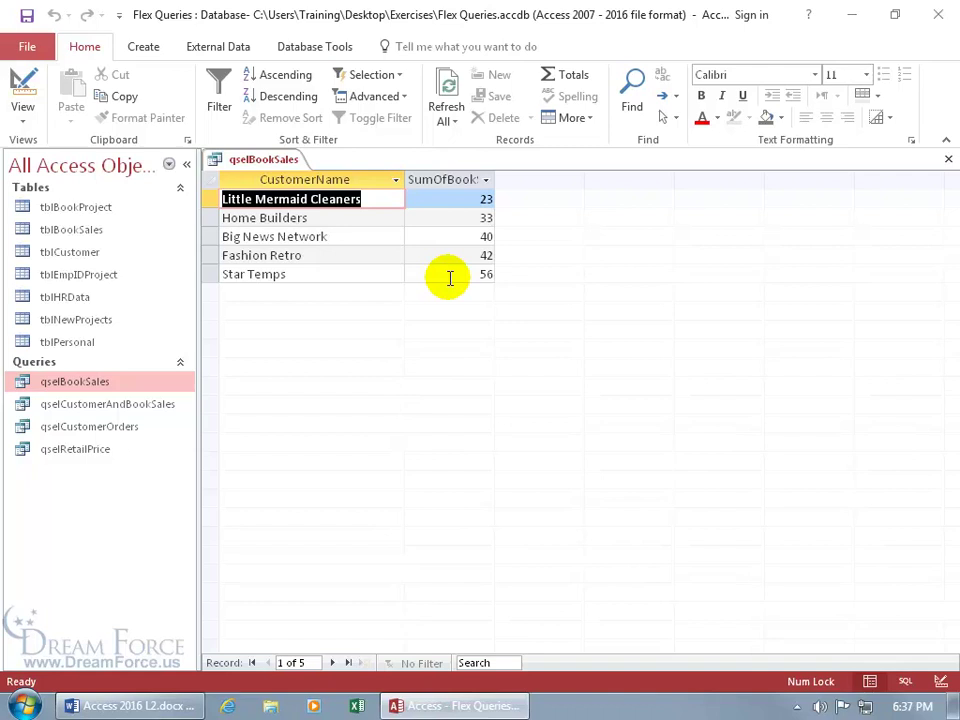
# - Set Return to All, turn off Totals, and clear BookSold's sort in Design View
pyautogui.click(940, 682)
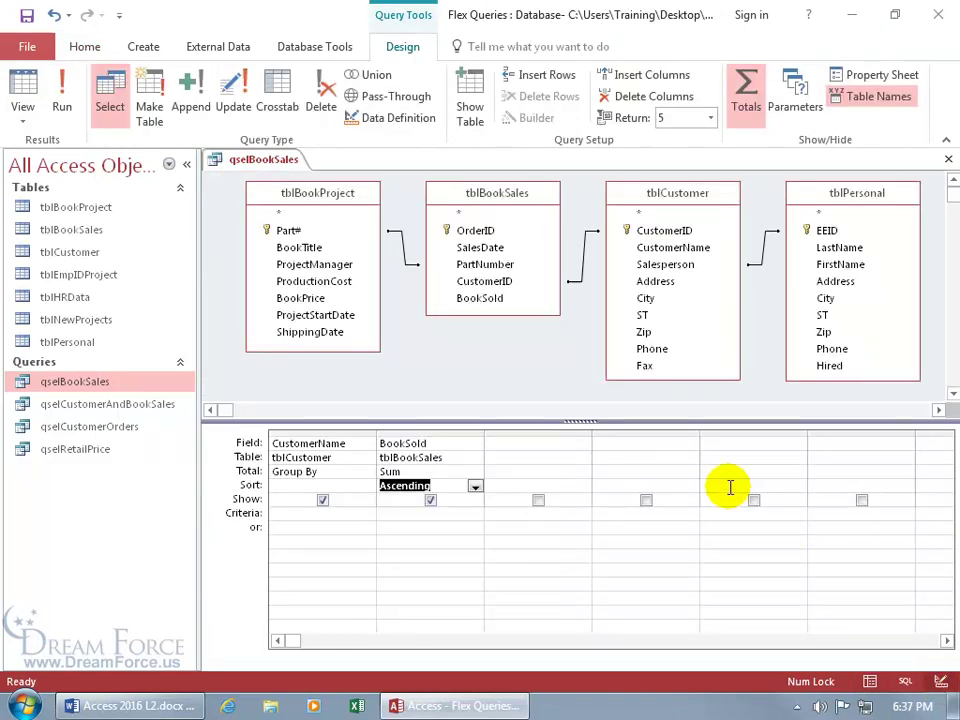
pyautogui.click(710, 118)
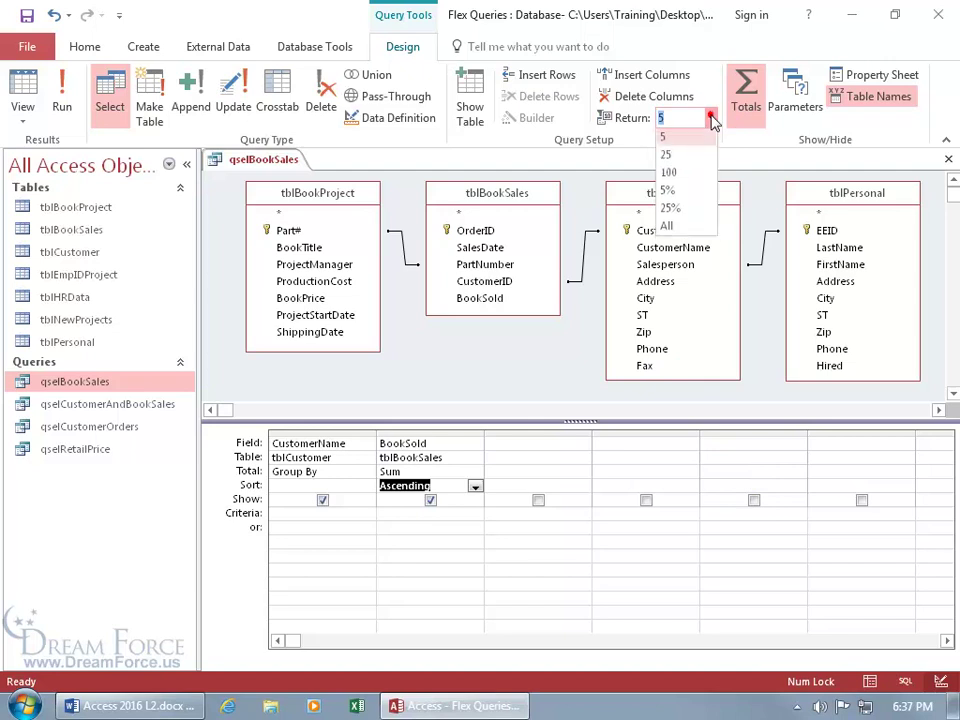
pyautogui.click(672, 227)
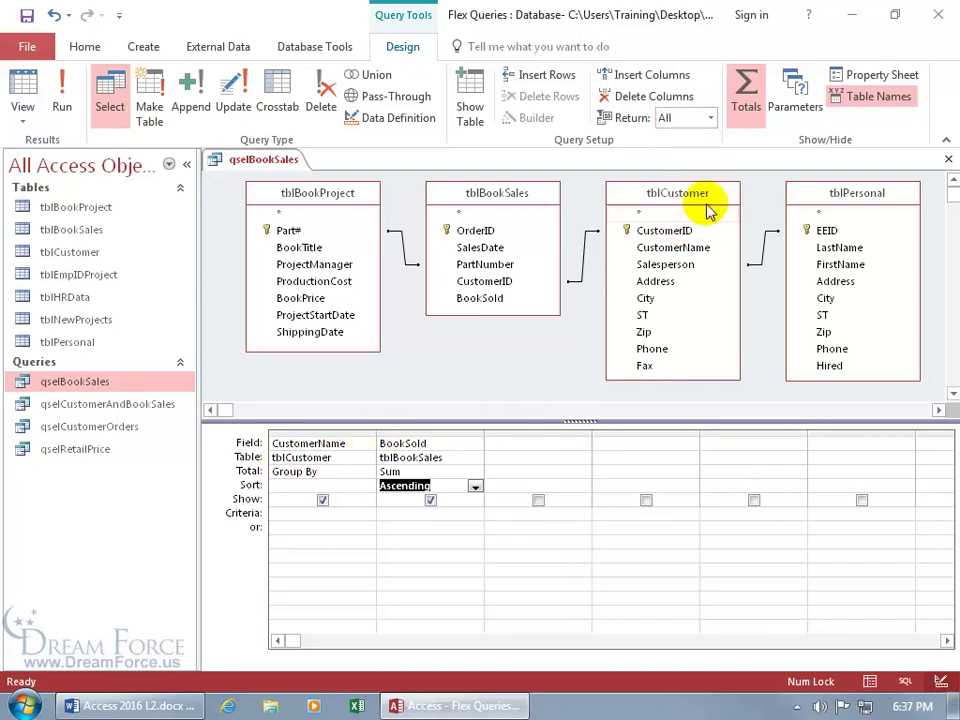
pyautogui.click(757, 90)
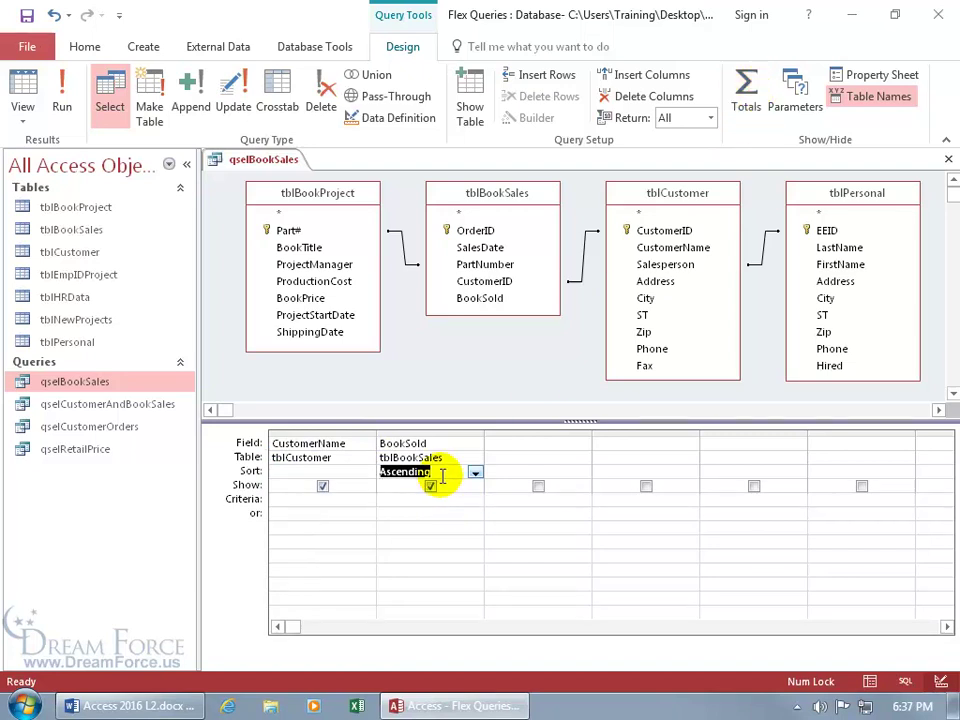
pyautogui.press('Delete')
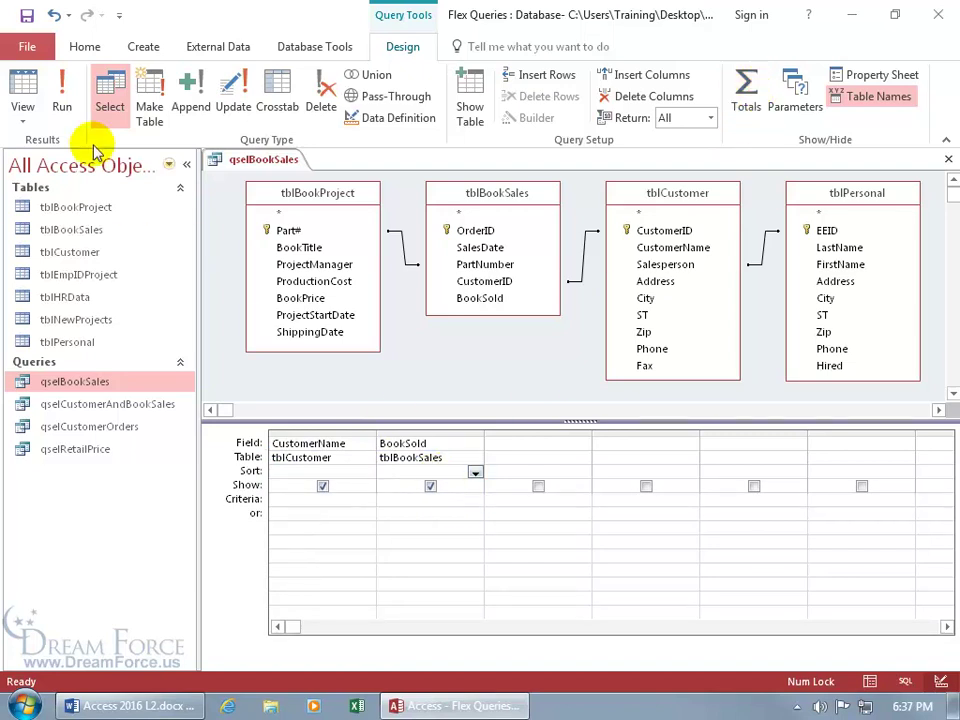
# - Switch qselBookSales to Datasheet View, showing 82 unsummed CustomerName and BookSold records
pyautogui.click(26, 82)
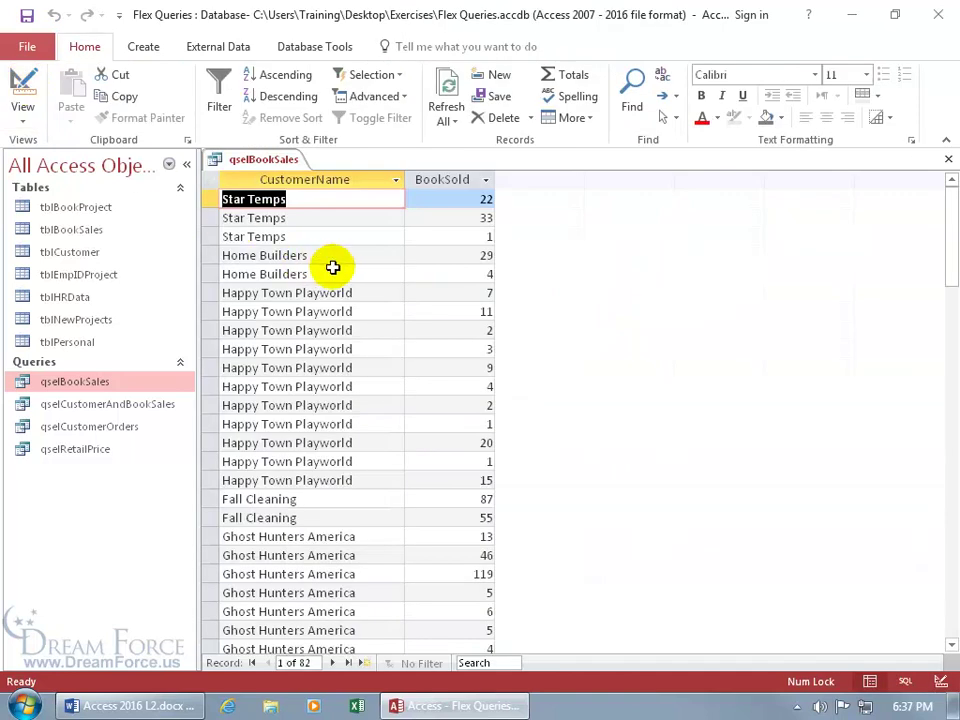